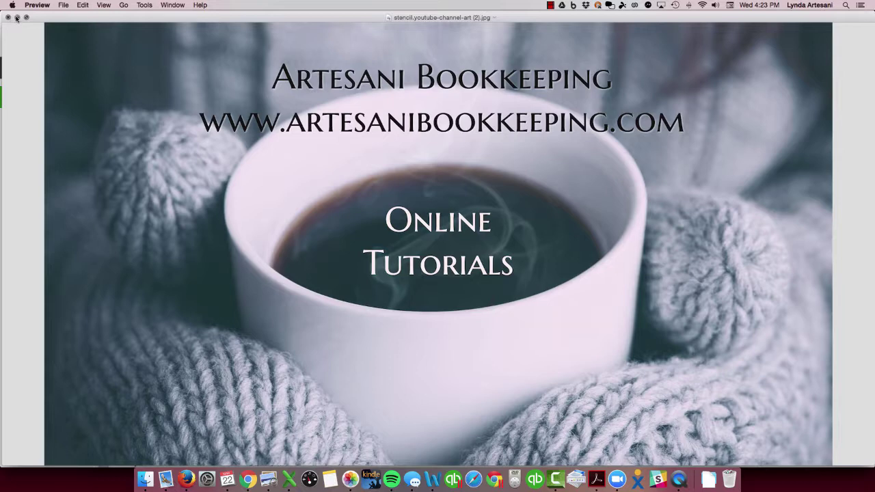
Minimize the title image and open a payment receipt for Amy's Bird Sanctuary from the customer list
left_click(17, 18)
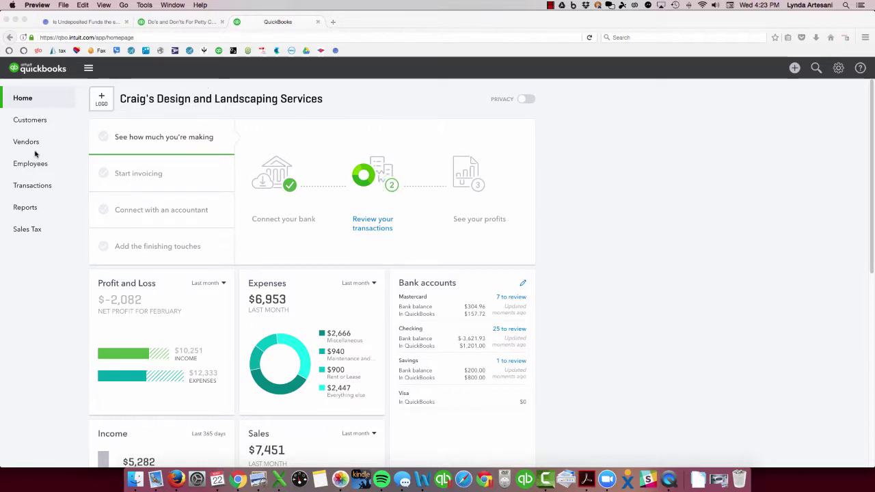
left_click(36, 122)
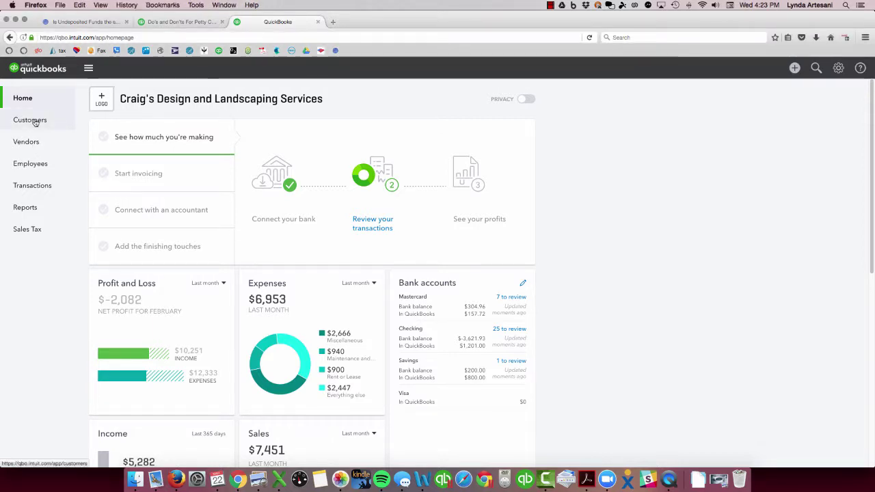
left_click(35, 122)
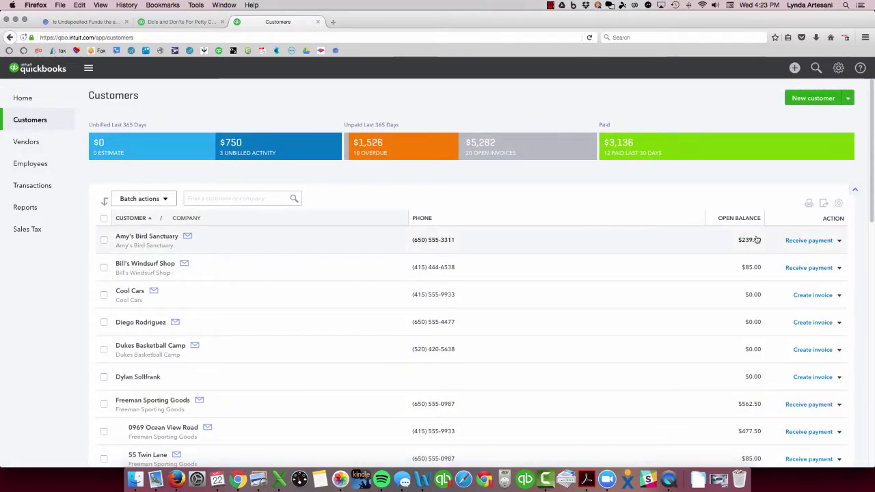
left_click(795, 241)
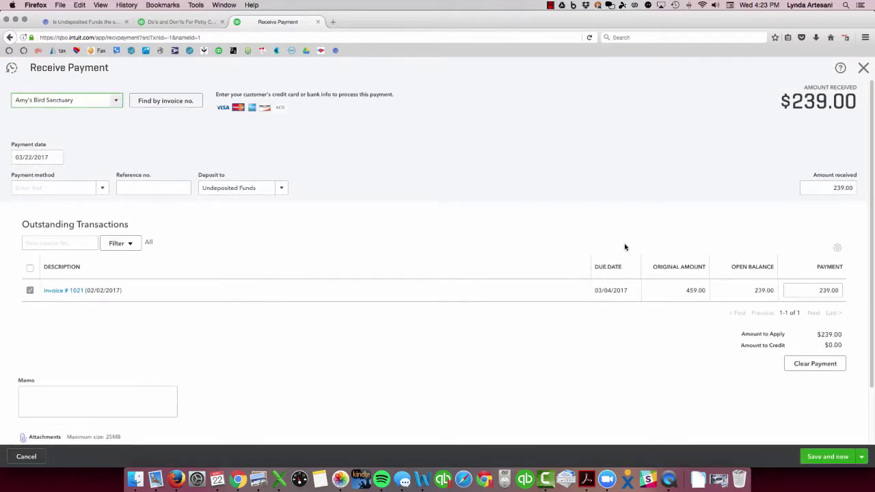
Record the Amy's Bird Sanctuary payment as Check with reference no. 1234, save it, and close the form
left_click(102, 190)
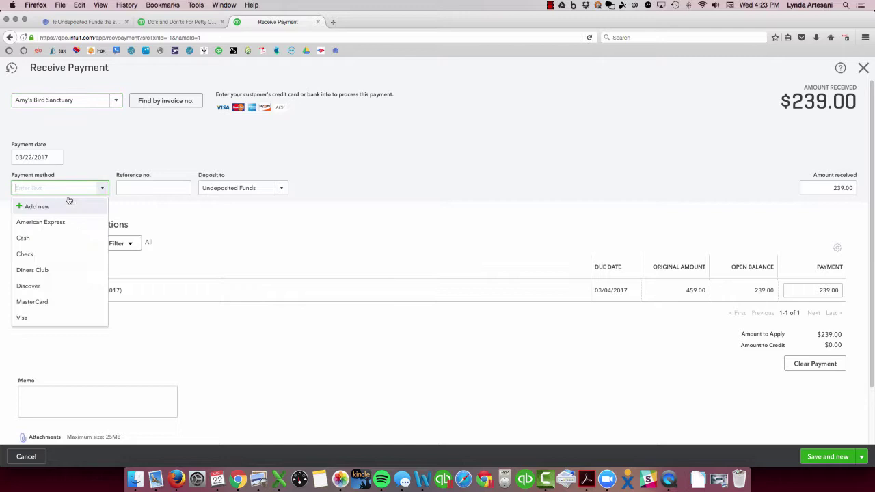
left_click(24, 252)
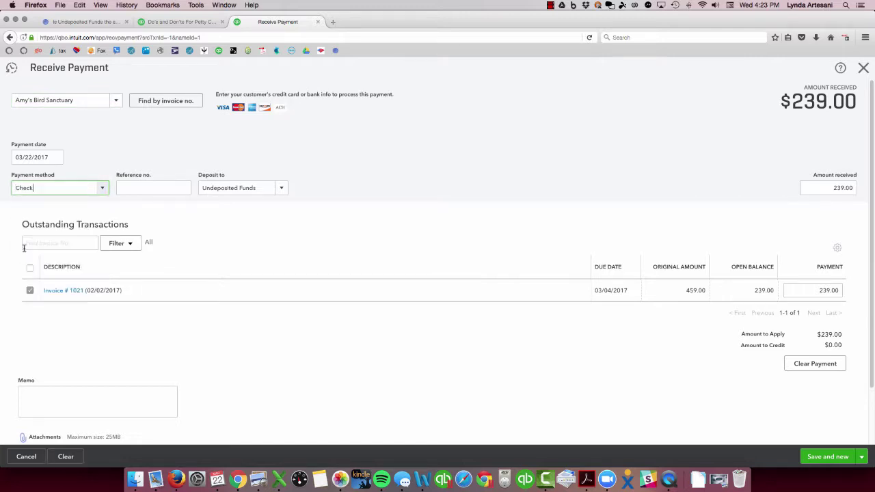
left_click(136, 188)
type("1234")
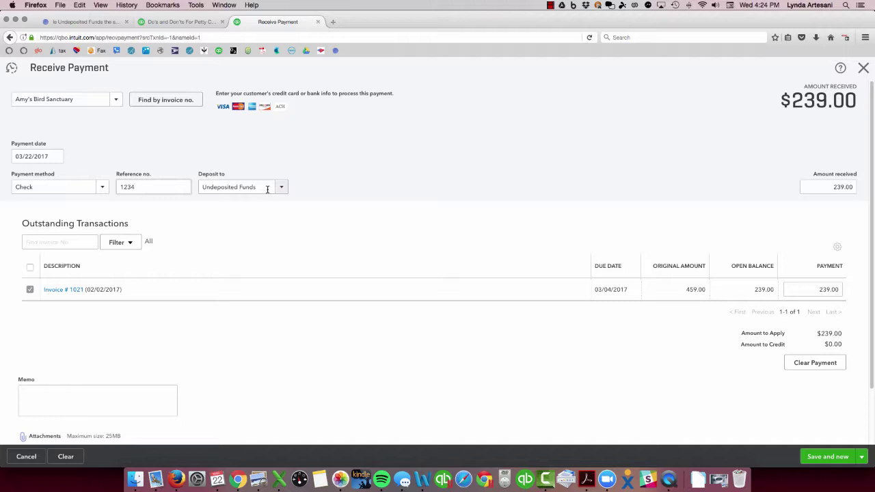
left_click(806, 458)
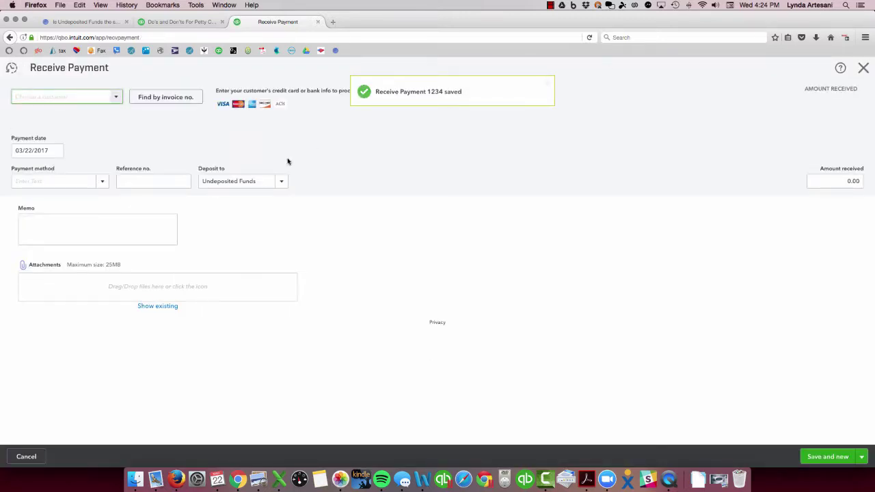
left_click(862, 69)
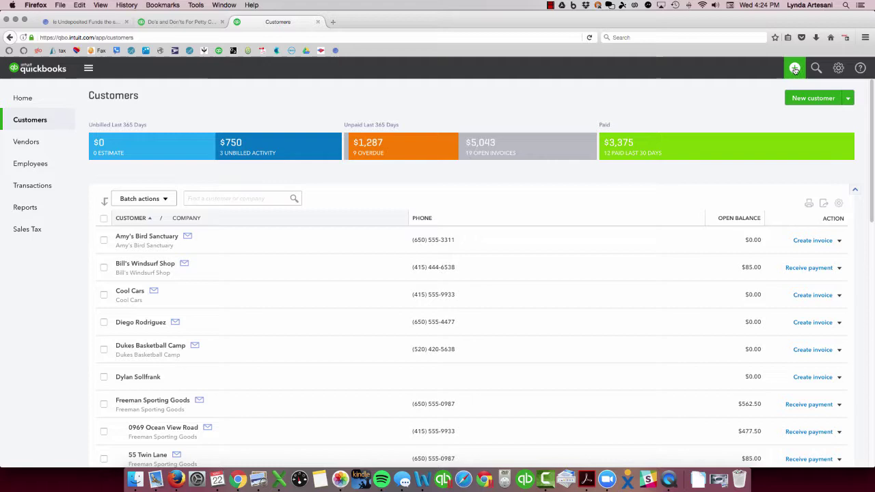
Create a bank deposit to Checking that includes all of the existing undeposited payments
left_click(791, 71)
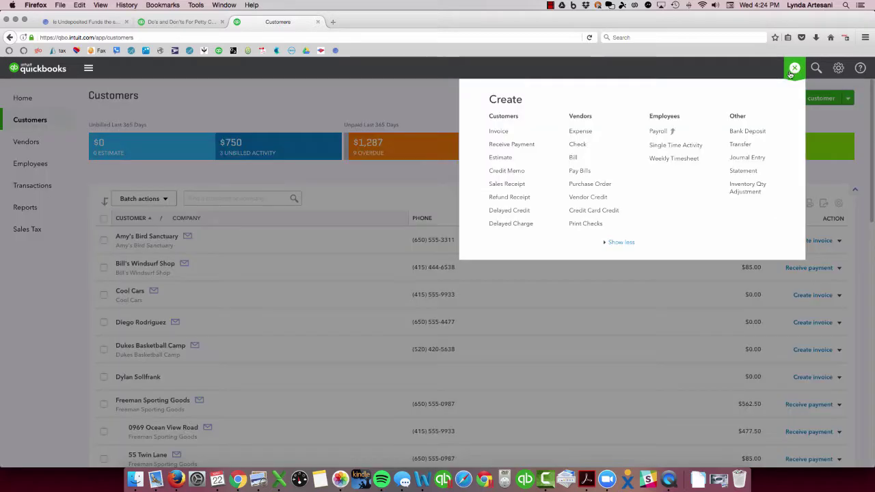
left_click(747, 132)
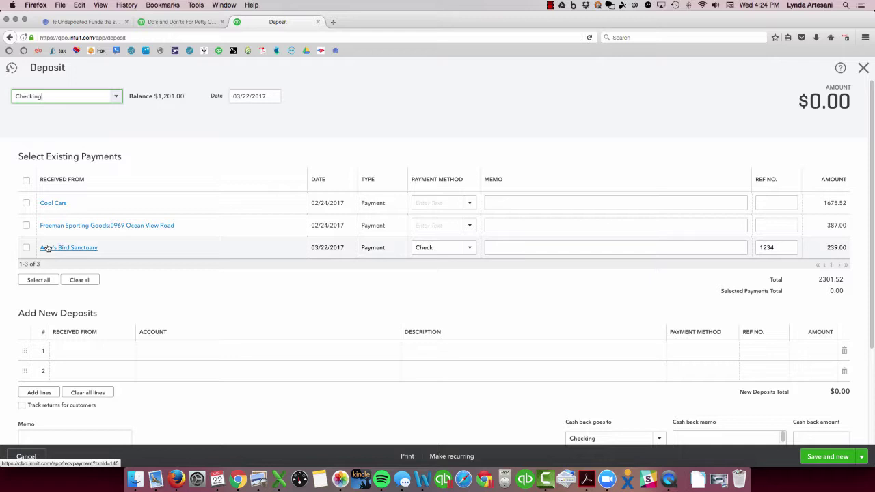
left_click(26, 182)
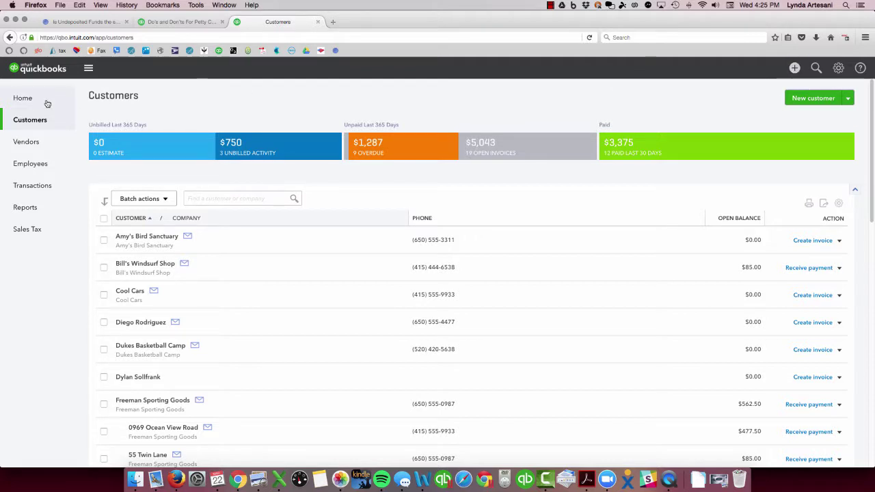
Inspect the payments that make up the 03/22/2017 deposit in the Checking register, and close the deposit
left_click(22, 99)
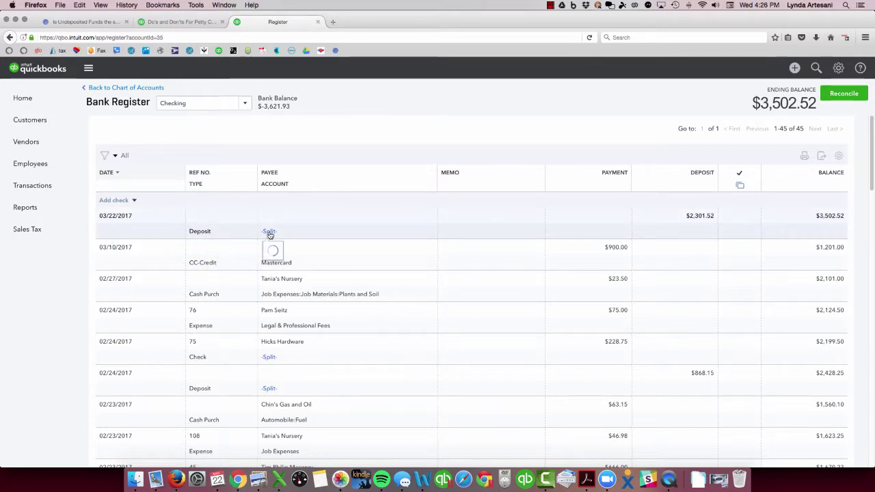
left_click(269, 233)
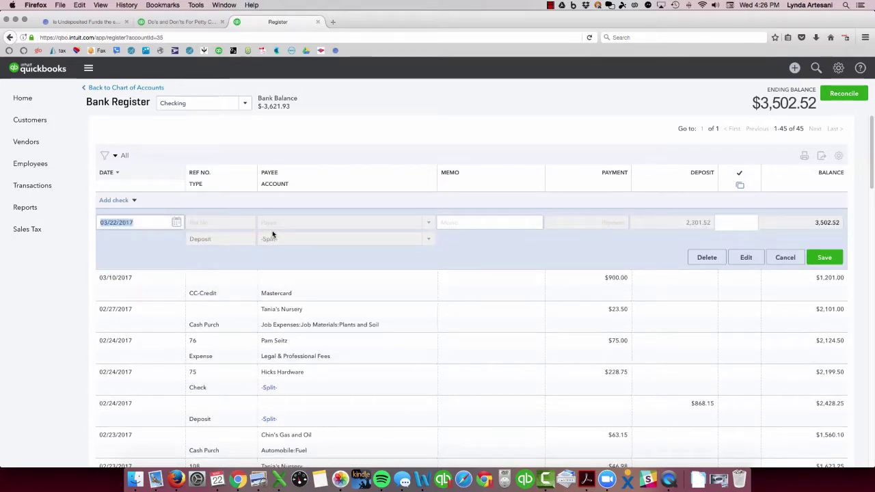
left_click(749, 257)
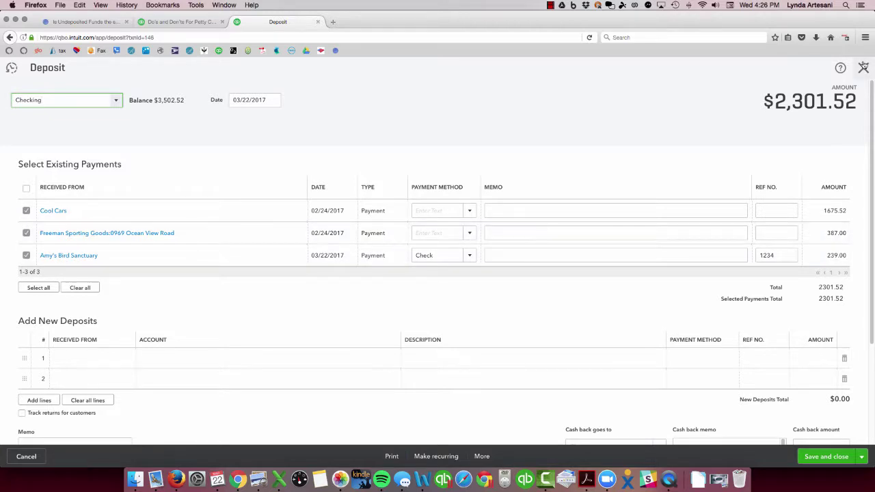
left_click(864, 68)
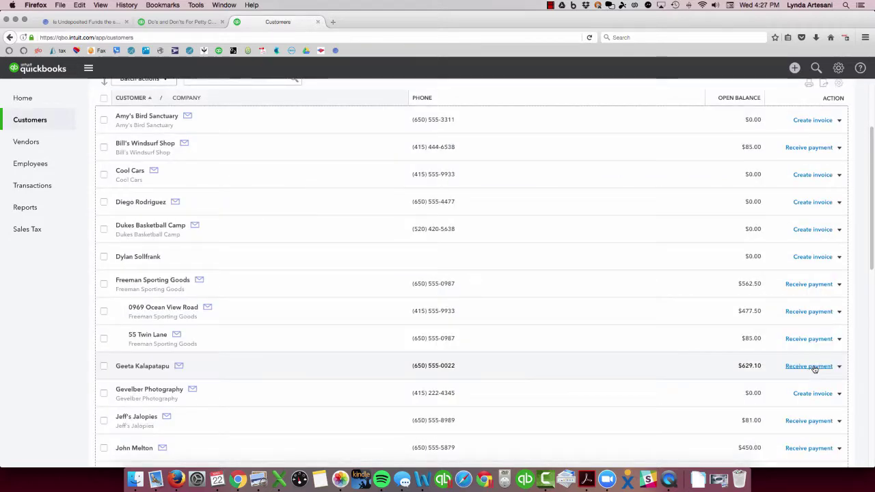
Start receiving the $629.10 customer payment with payment method Check and reference no. 1234
left_click(810, 366)
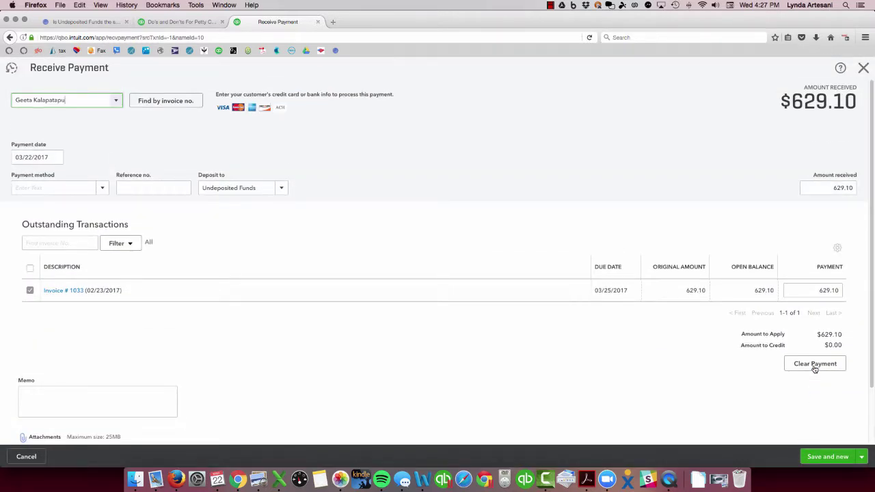
left_click(57, 188)
type("check")
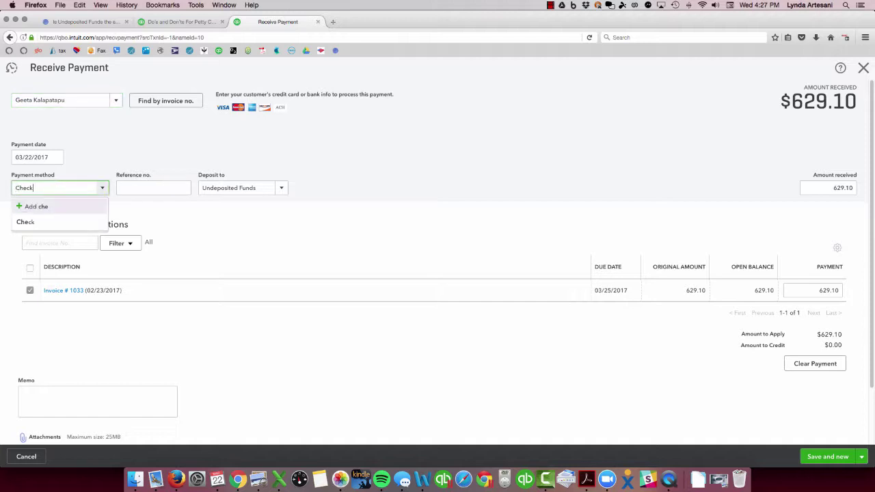
key("Tab")
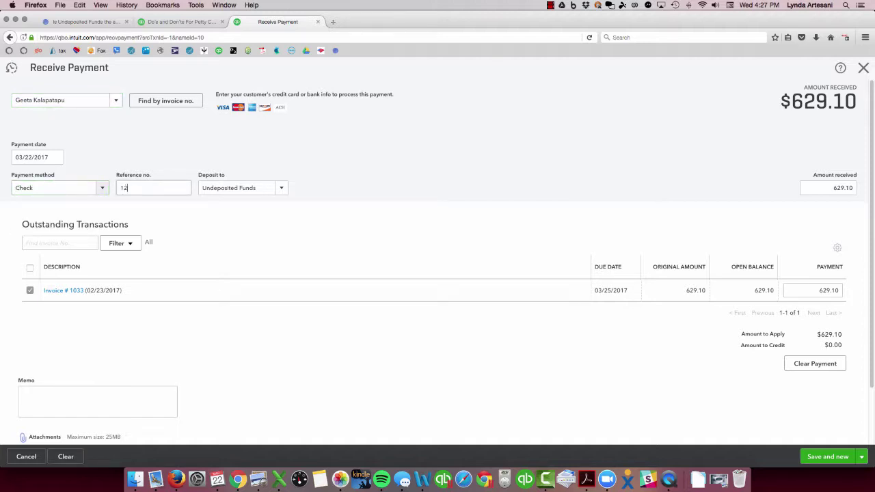
type("1234")
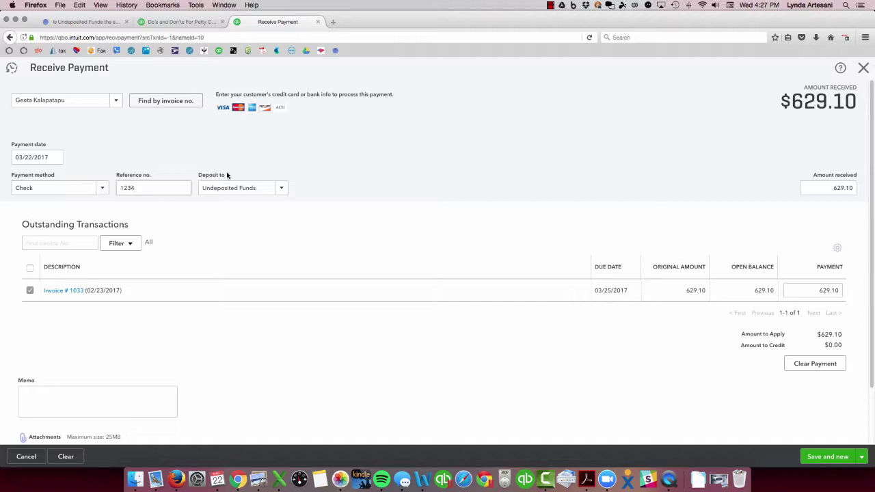
Set this payment's deposit account to Checking, save the payment, and close the form
left_click(283, 192)
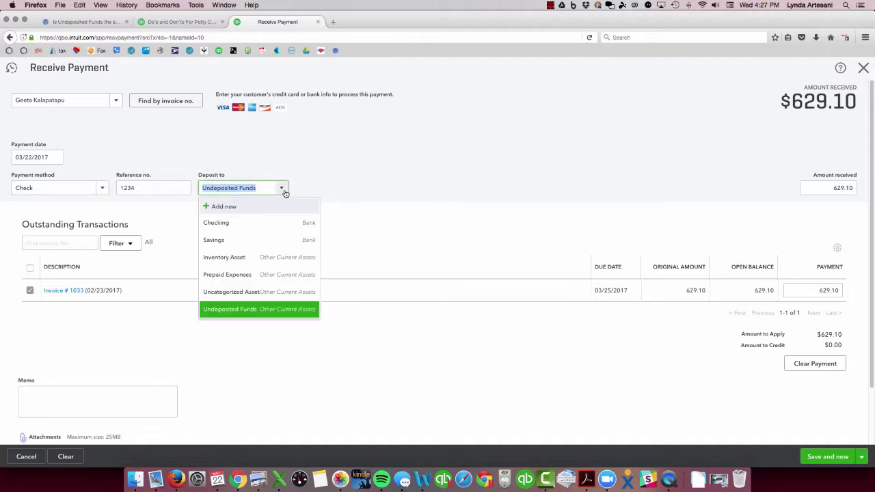
left_click(228, 223)
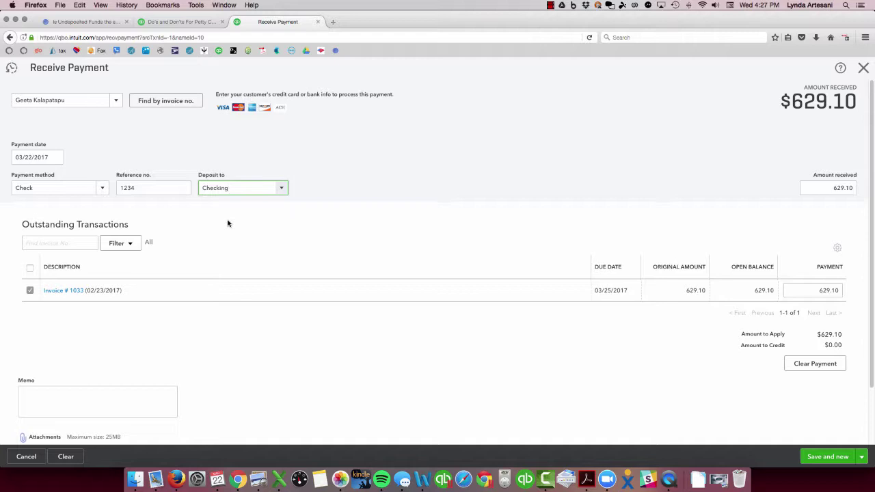
left_click(840, 458)
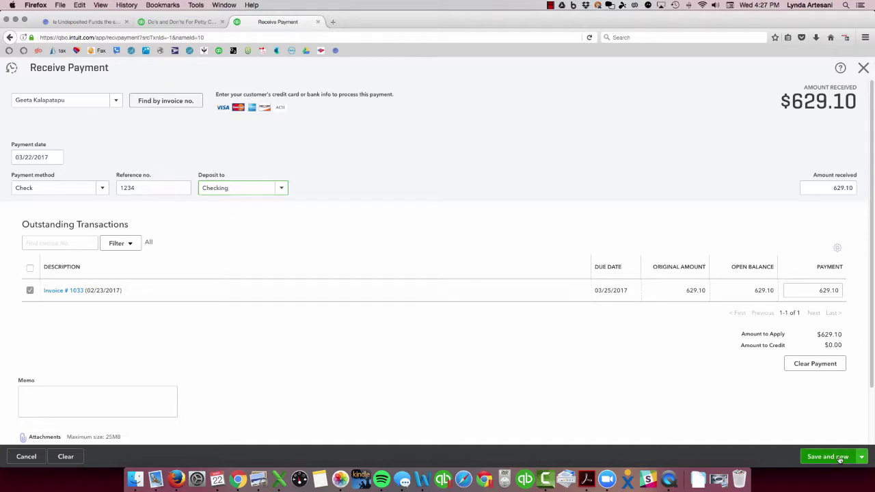
left_click(863, 70)
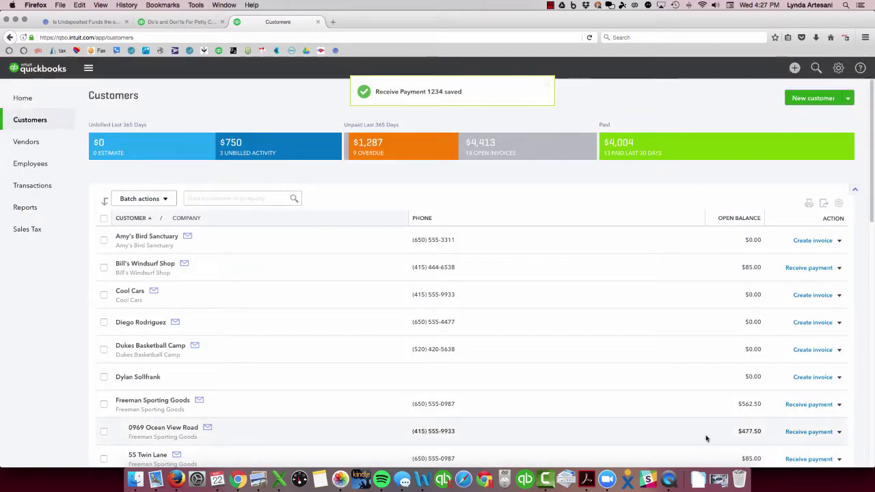
Receive the $81.00 payment from Jeff's Jalopies into Checking, save it, and close the form
scroll(745, 437, "down", 4)
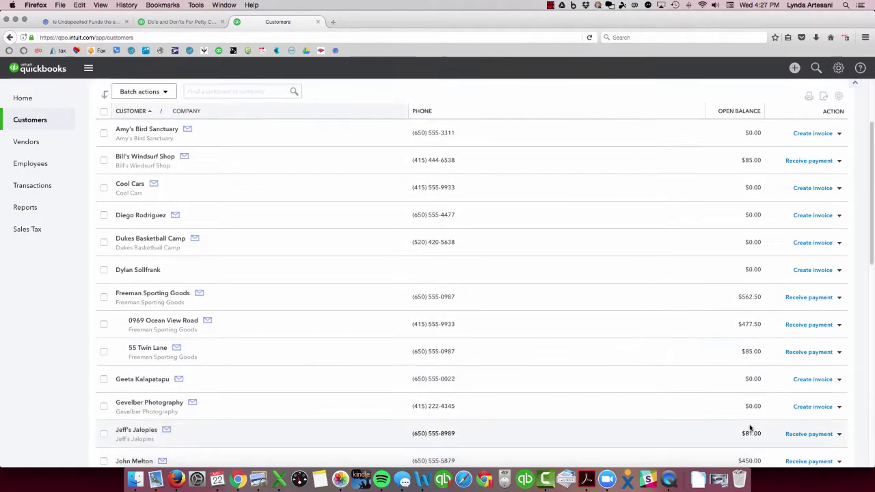
left_click(828, 436)
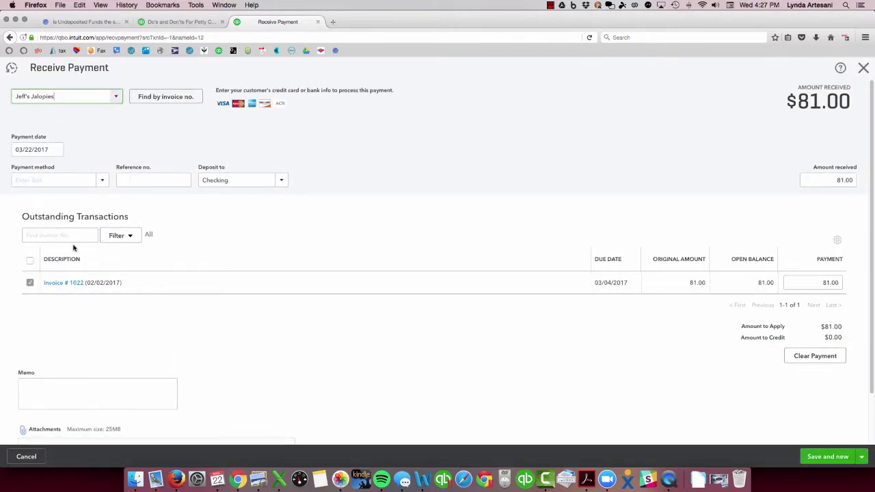
left_click(828, 458)
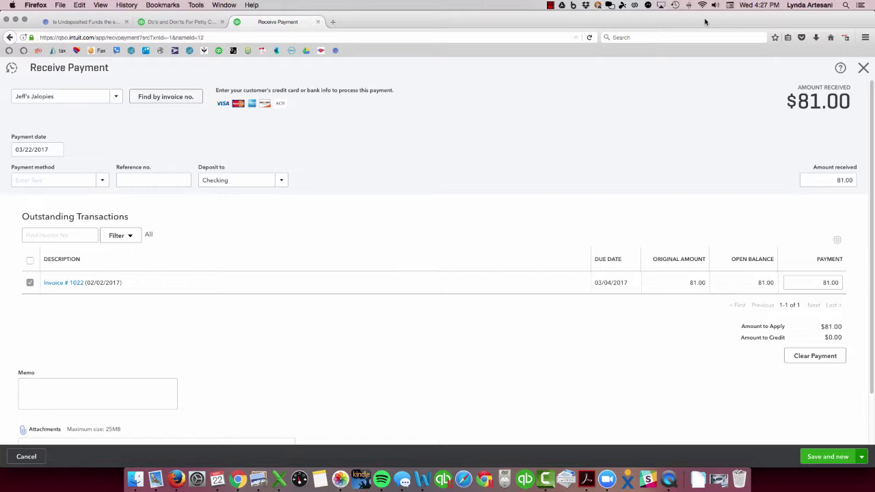
left_click(863, 71)
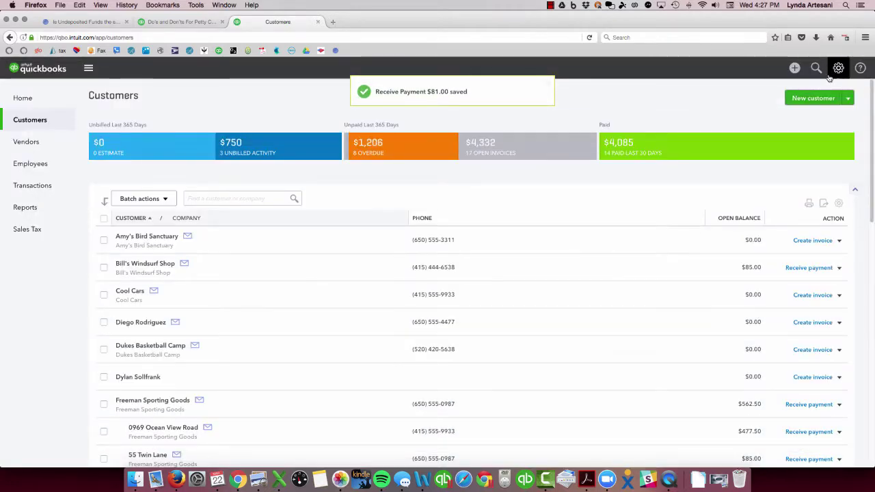
Check a new bank deposit for existing payments waiting to be deposited, and close it without saving
left_click(792, 69)
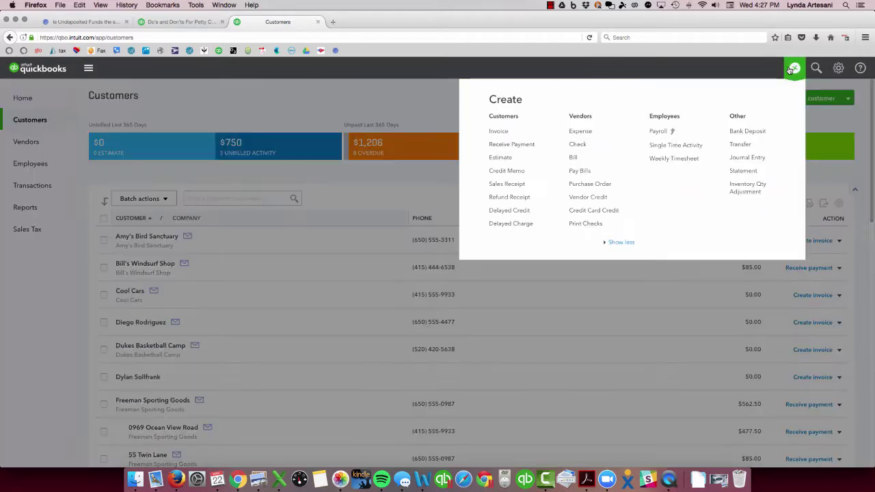
left_click(743, 133)
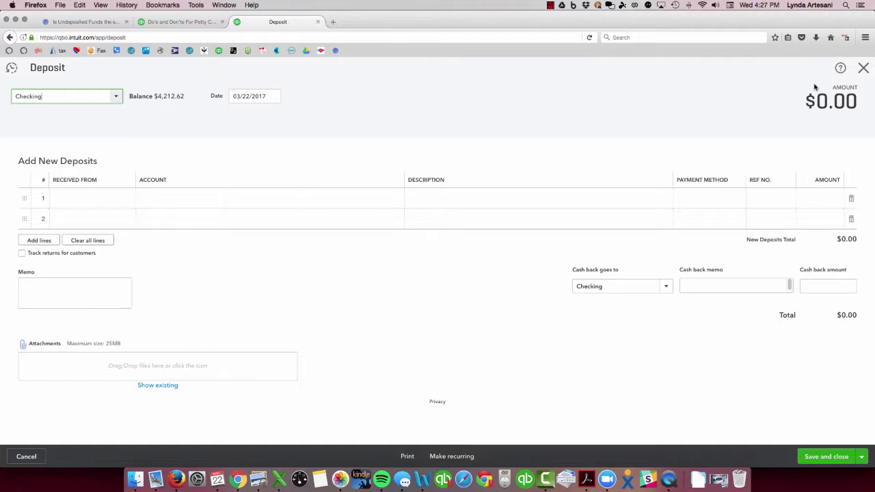
left_click(863, 68)
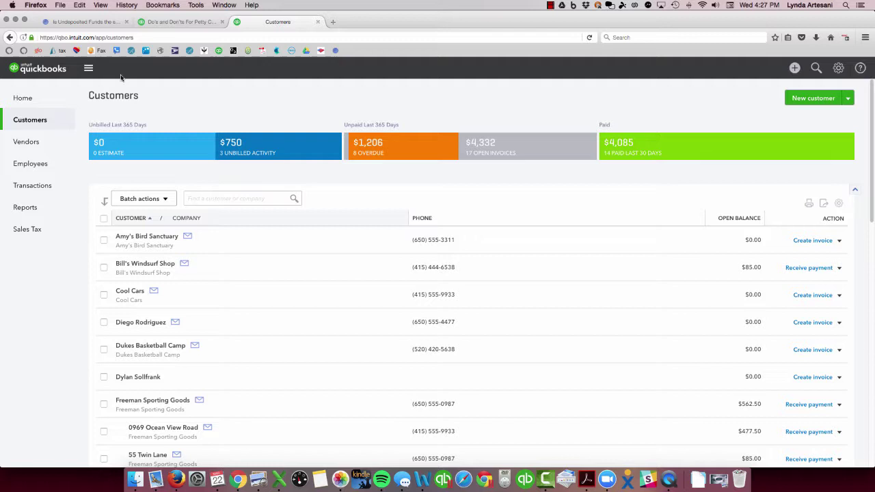
Examine the separately posted customer payments in the Checking register, dismissing the register tip and expanding the $629.10 payment
left_click(21, 100)
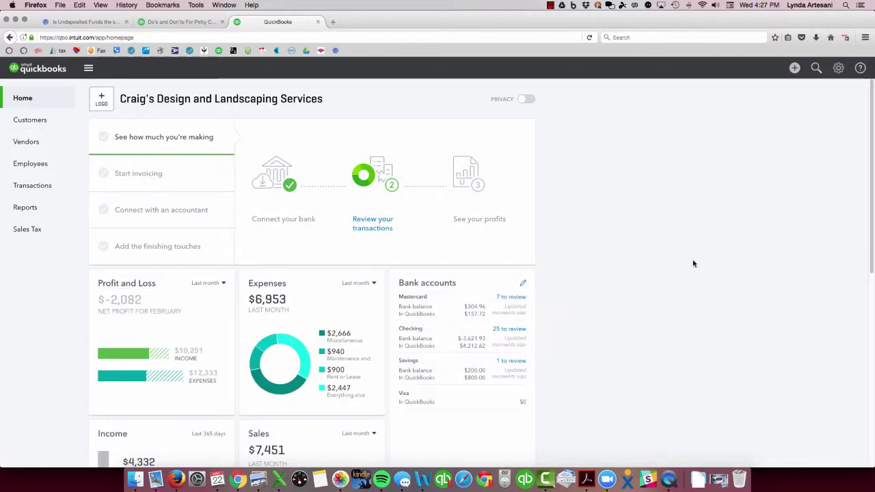
left_click(407, 337)
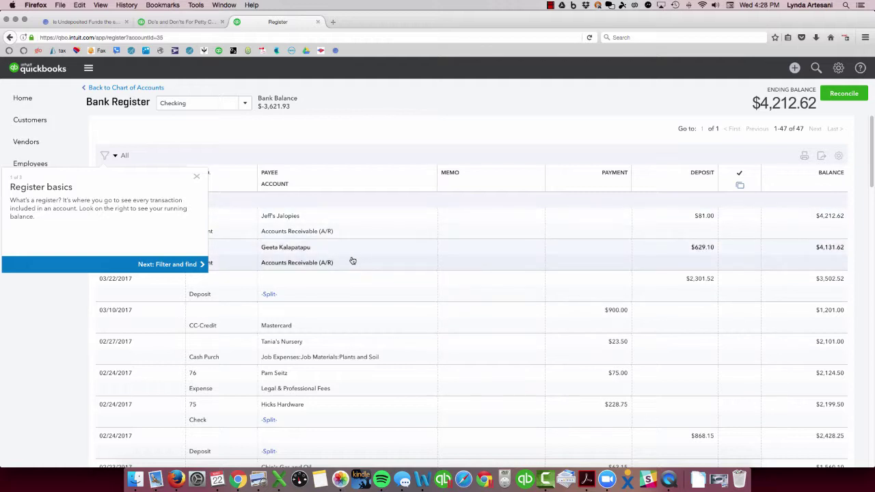
left_click(196, 177)
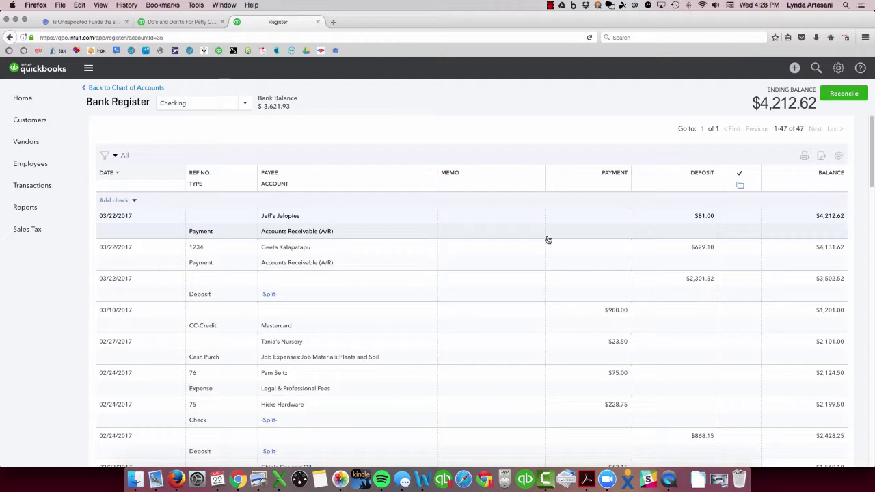
left_click(312, 268)
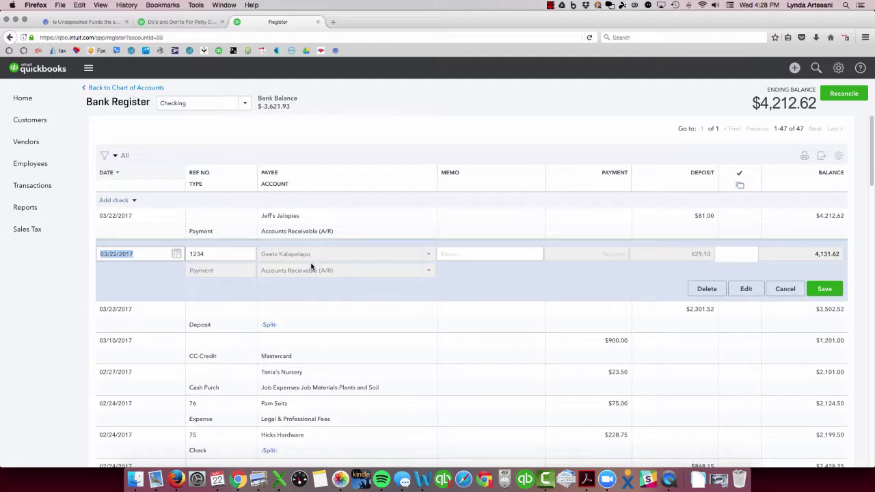
Change the $629.10 customer payment's deposit account to Undeposited Funds, save and close the payment, and confirm the change
left_click(746, 289)
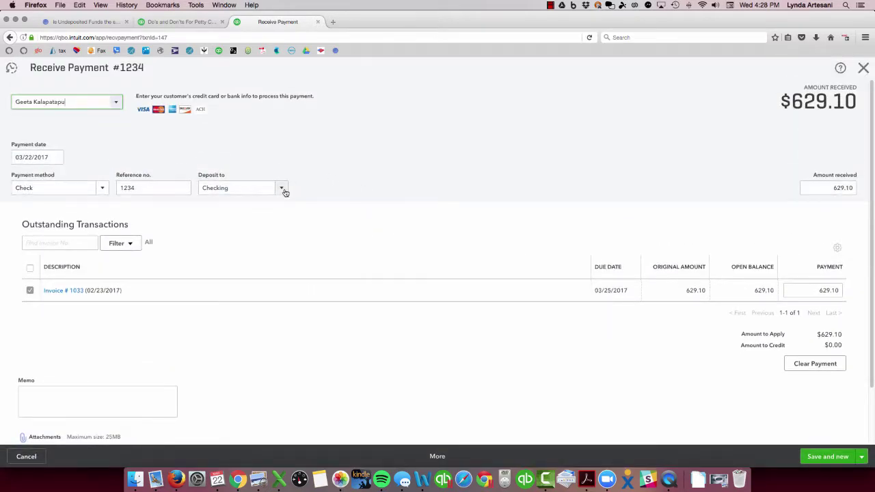
left_click(282, 189)
left_click(216, 309)
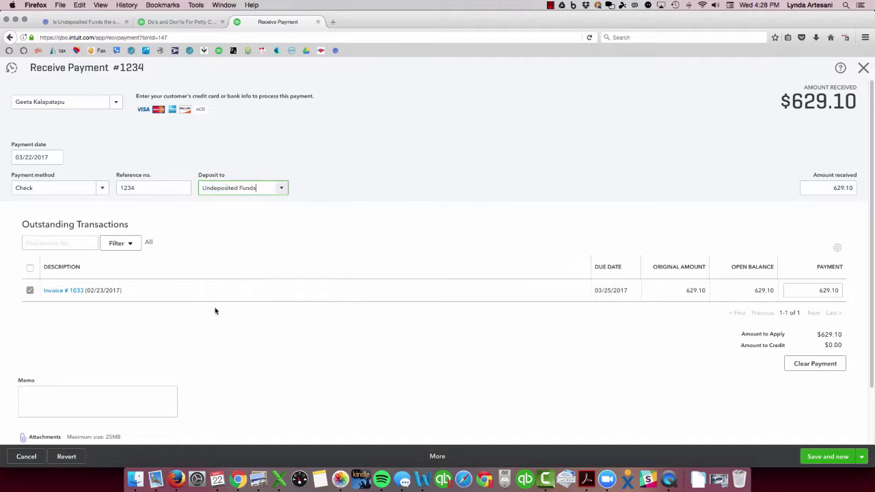
left_click(862, 456)
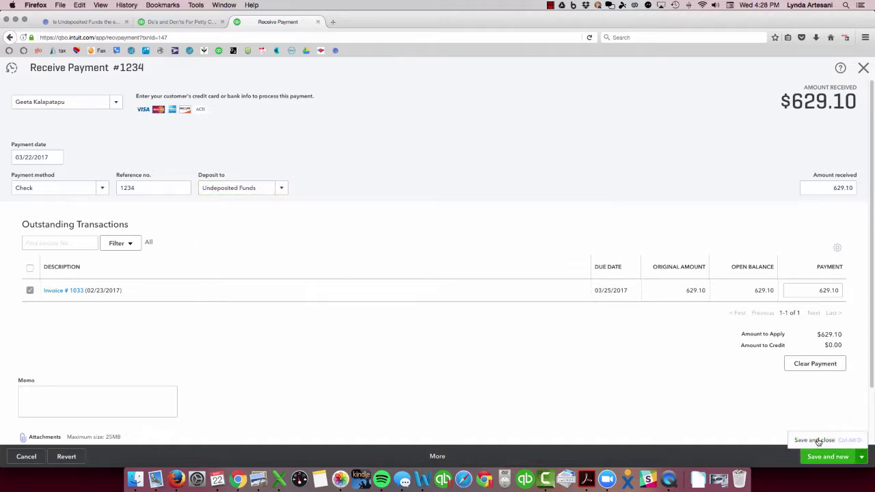
left_click(816, 441)
left_click(524, 280)
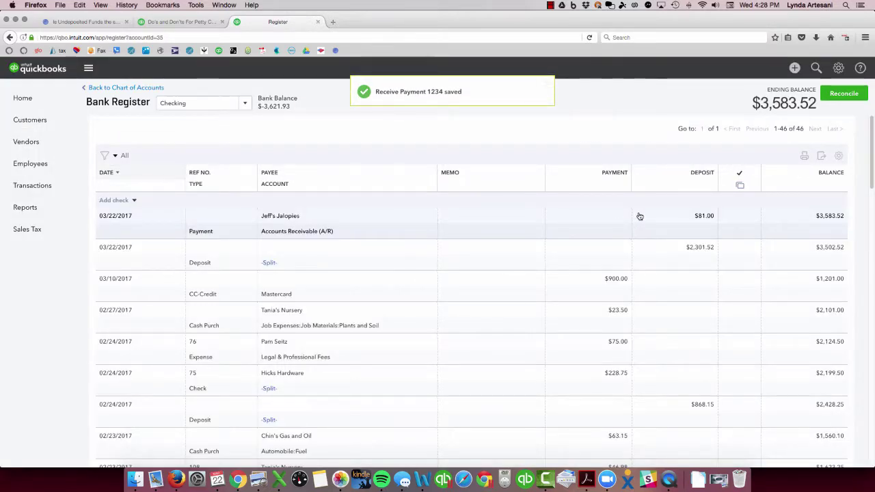
Change the $81.00 Jeff's Jalopies payment's deposit account to Undeposited Funds, save and close the payment, and confirm the change
left_click(639, 216)
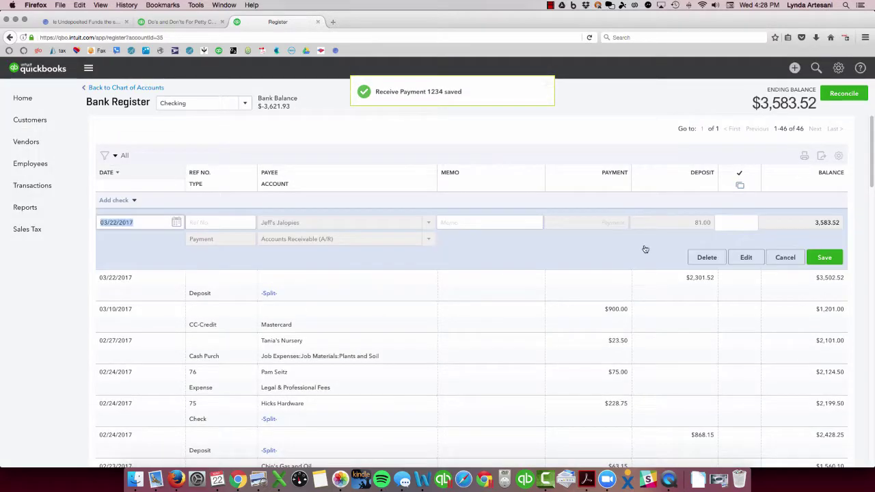
left_click(744, 258)
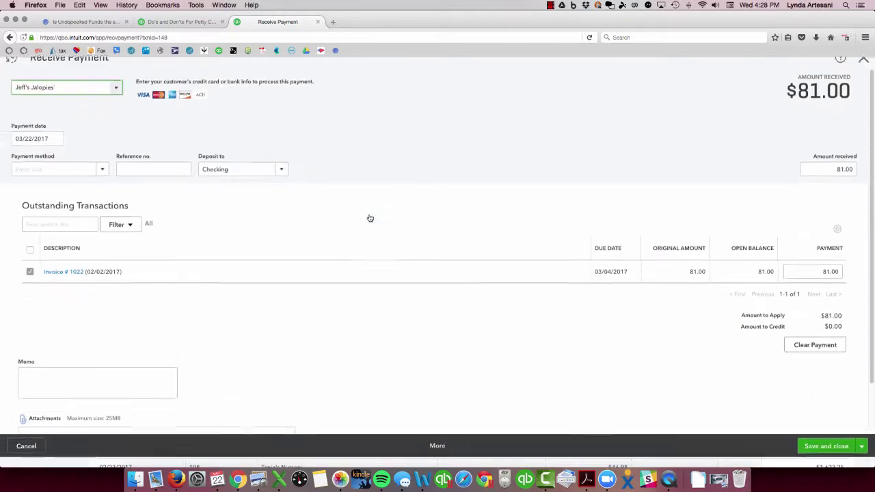
left_click(278, 183)
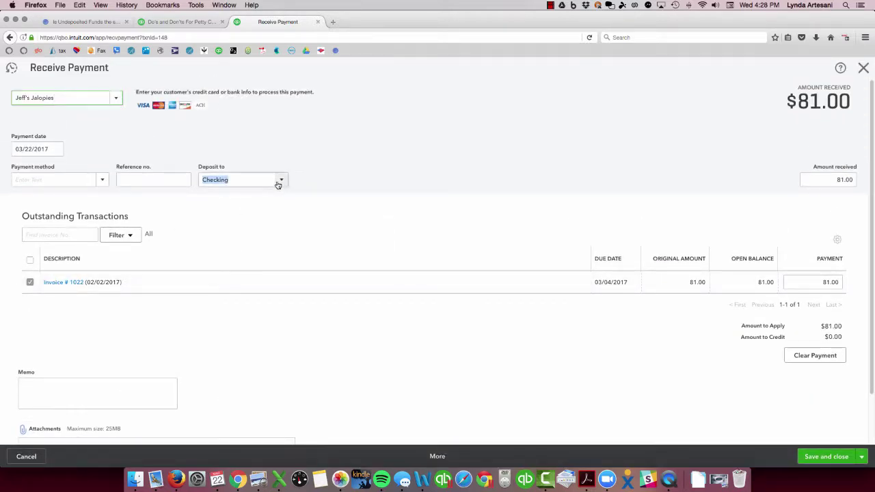
left_click(219, 301)
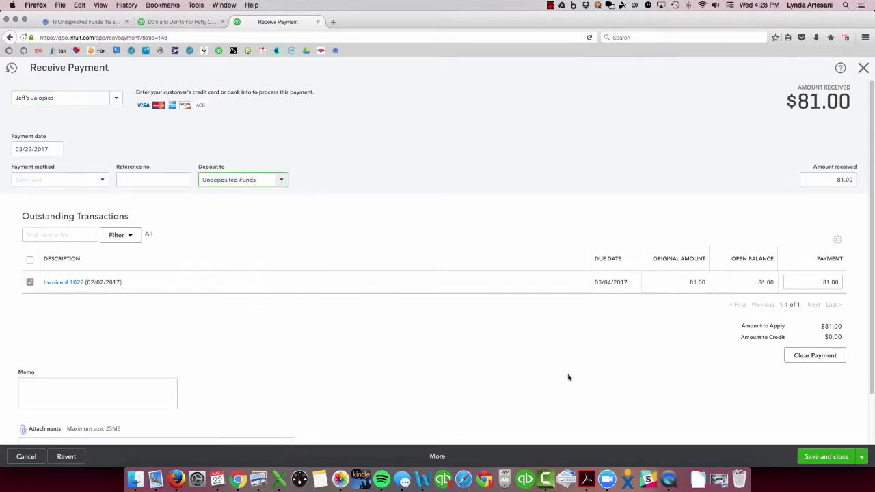
left_click(805, 459)
left_click(526, 281)
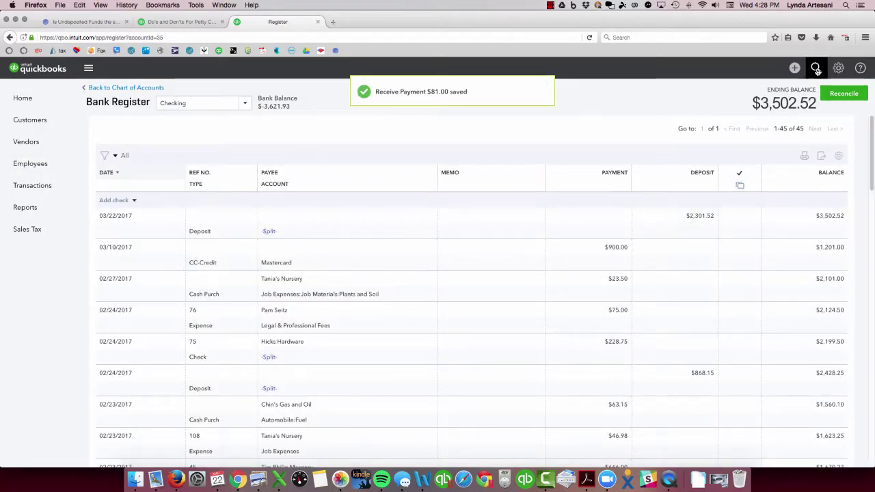
Create a bank deposit into Checking that includes all existing undeposited customer payments, and save and close it
left_click(795, 67)
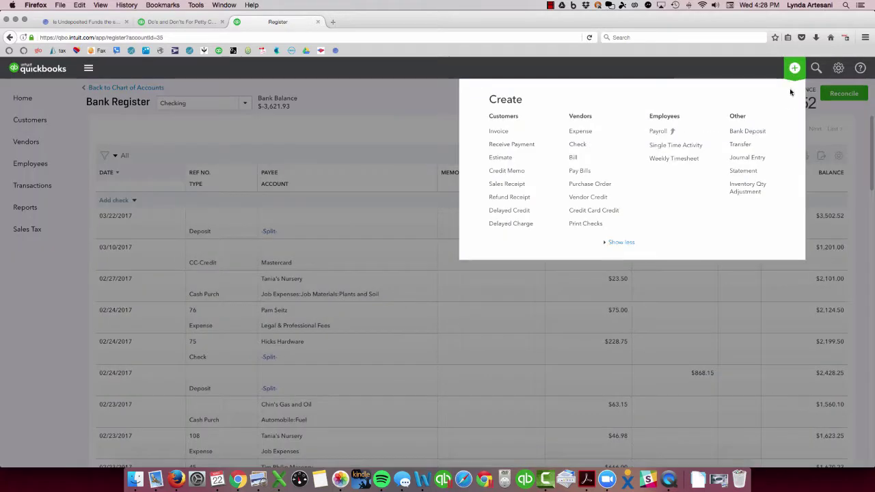
left_click(766, 136)
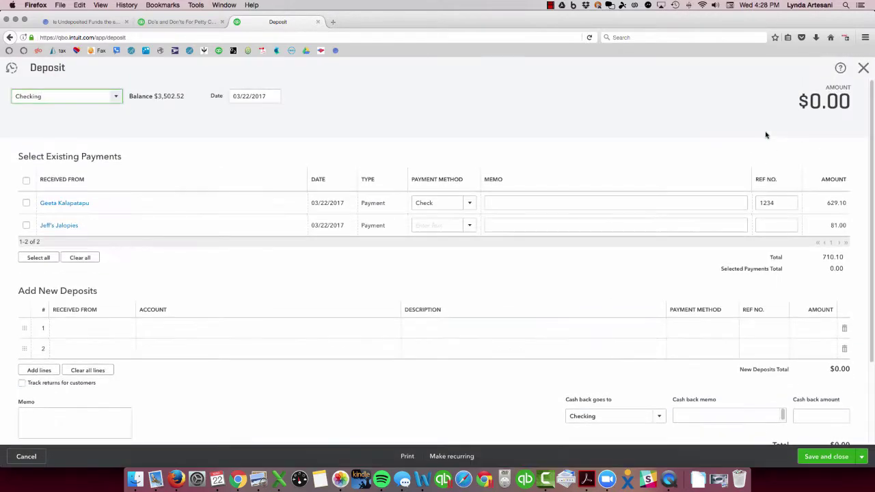
left_click(26, 180)
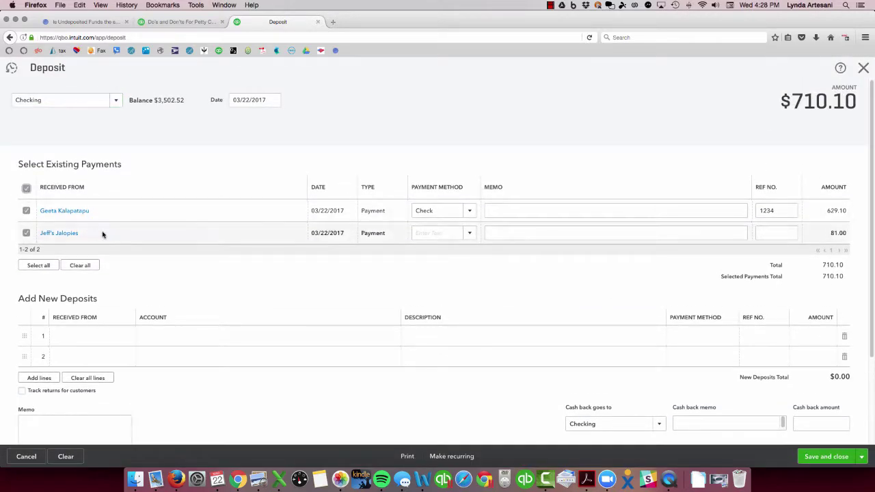
left_click(825, 457)
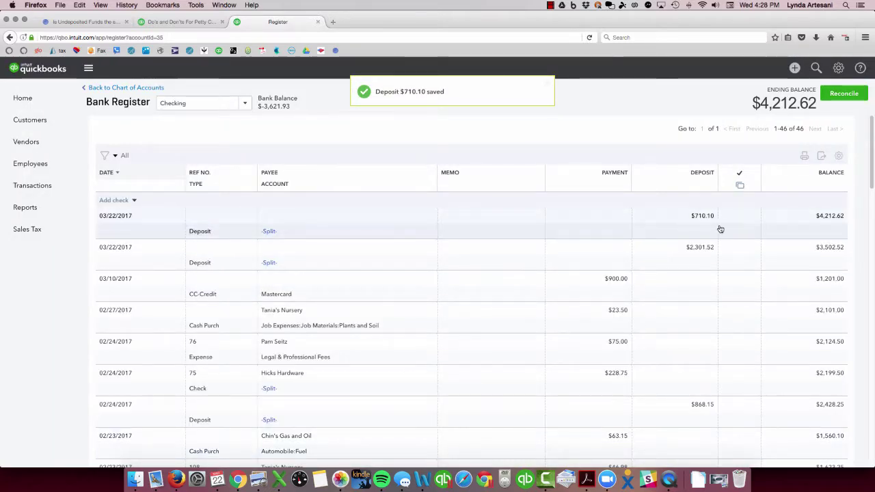
Open the newest split deposit from the Checking register to examine the customer payments it groups, and close it unchanged
left_click(267, 236)
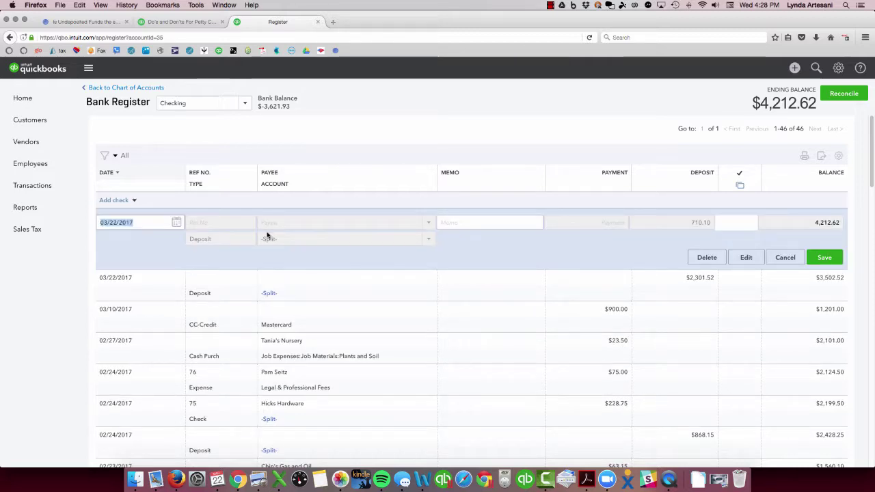
left_click(748, 257)
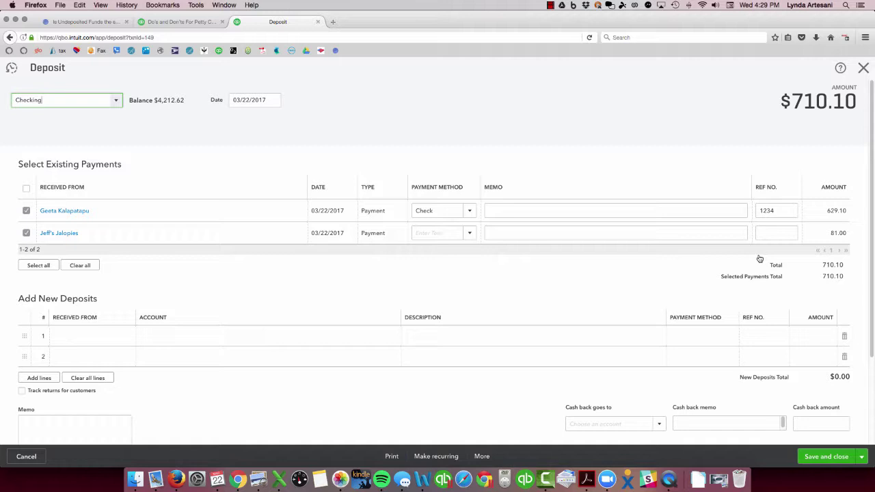
left_click(864, 69)
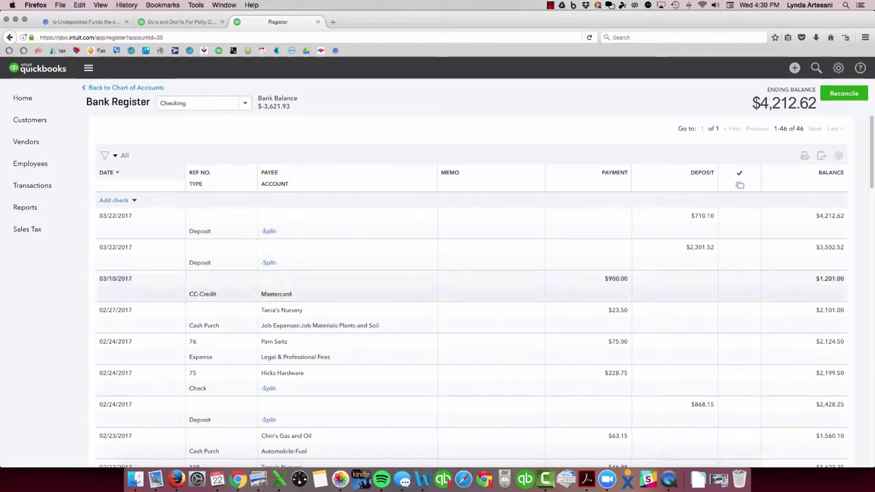
Switch to Preview to show the Artesani Bookkeeping Online Tutorials image
left_click(712, 478)
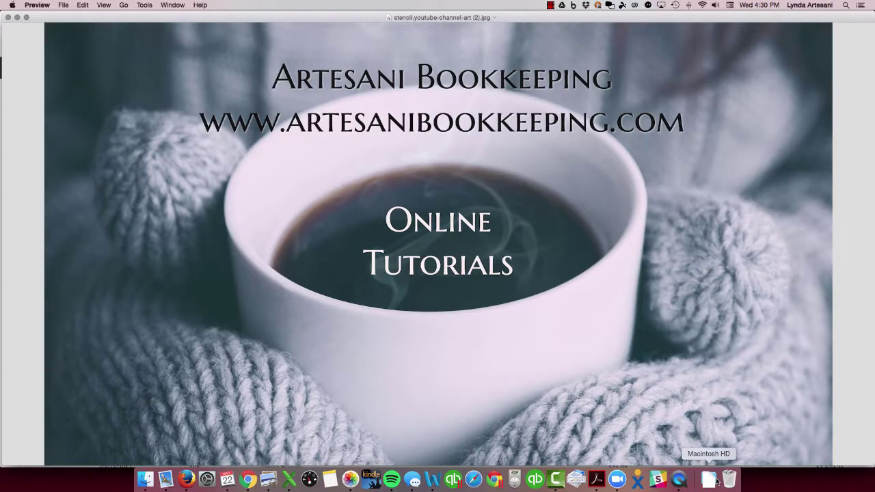